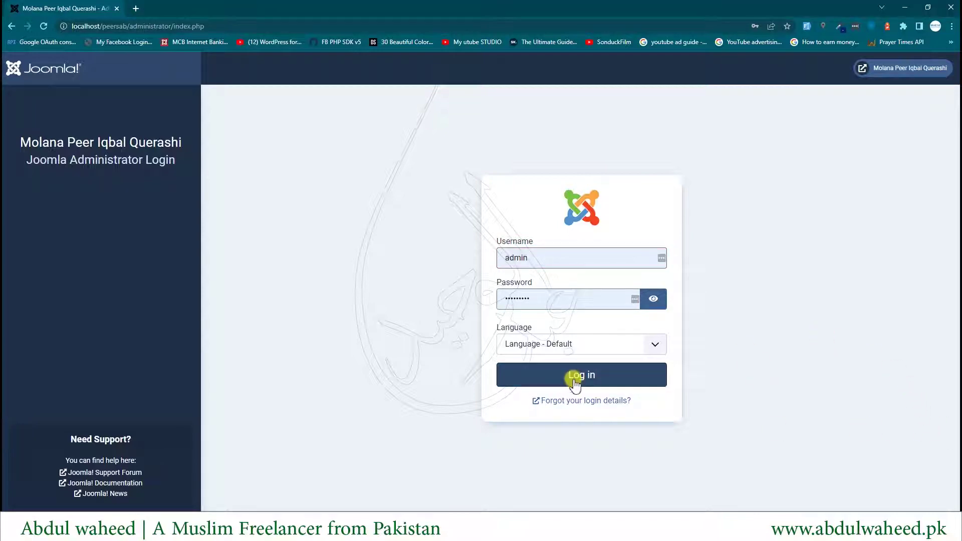
Log in to the Joomla administrator area to reach the Home Dashboard
left_click(575, 383)
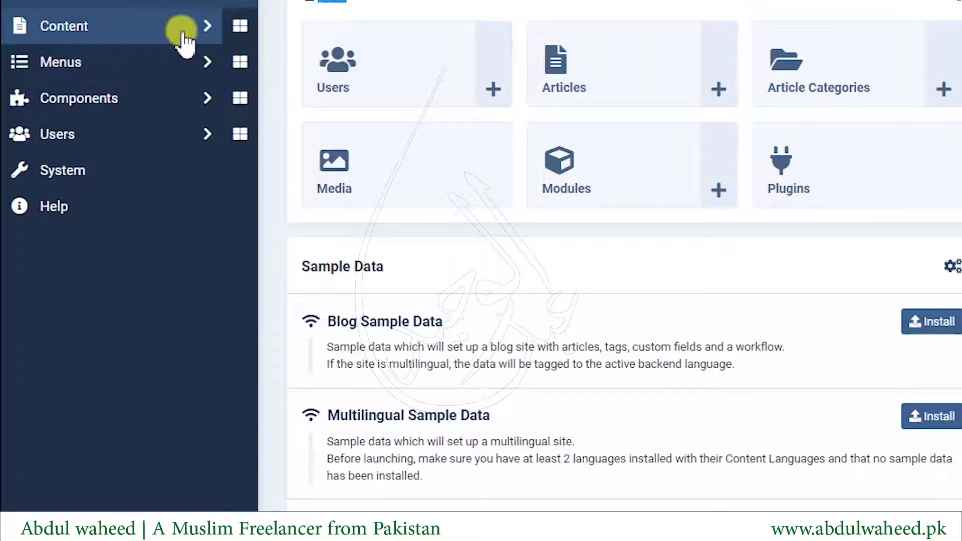
Open the Articles manager from the Content menu
left_click(152, 31)
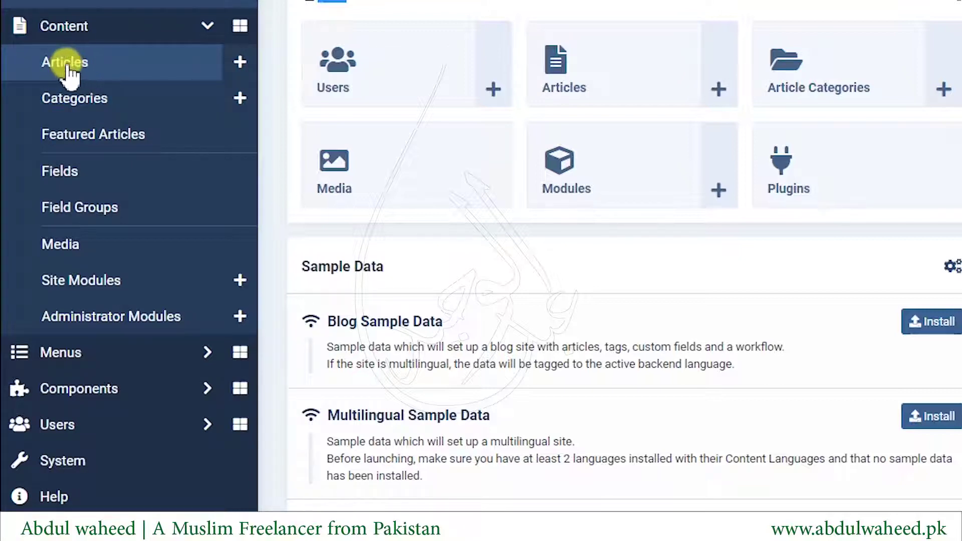
left_click(68, 67)
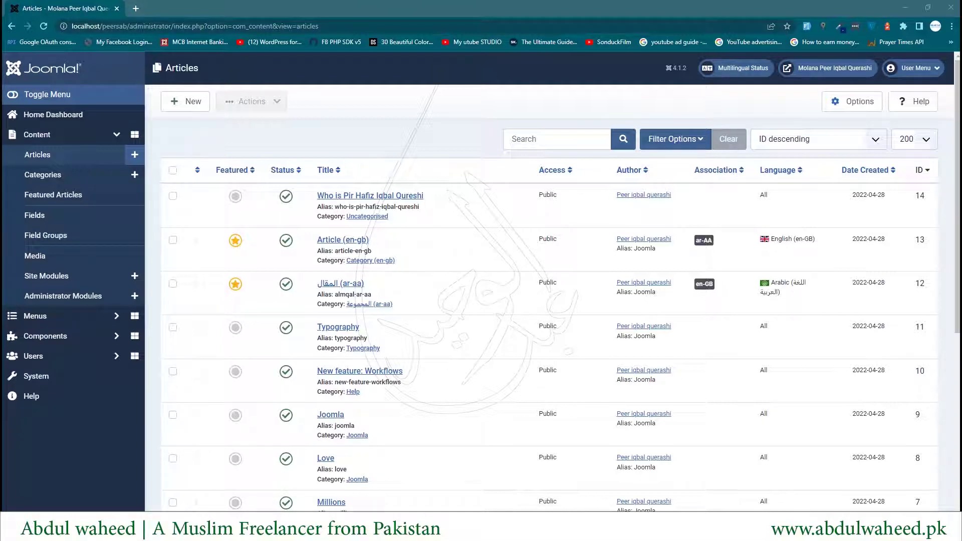
Select the first article and show the toolbar's Actions list for it
left_click(490, 223)
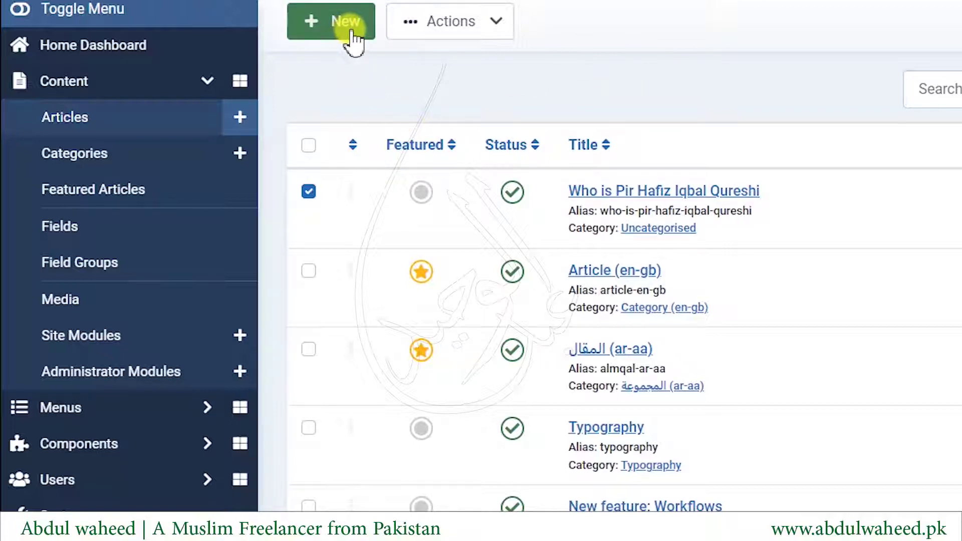
left_click(493, 25)
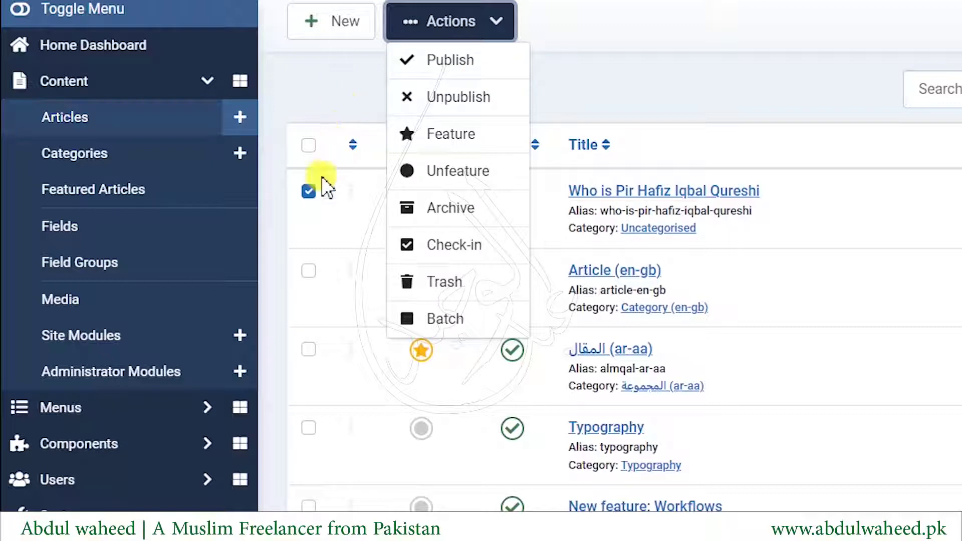
Close the Actions list, then select and deselect all articles with the header checkbox
left_click(334, 94)
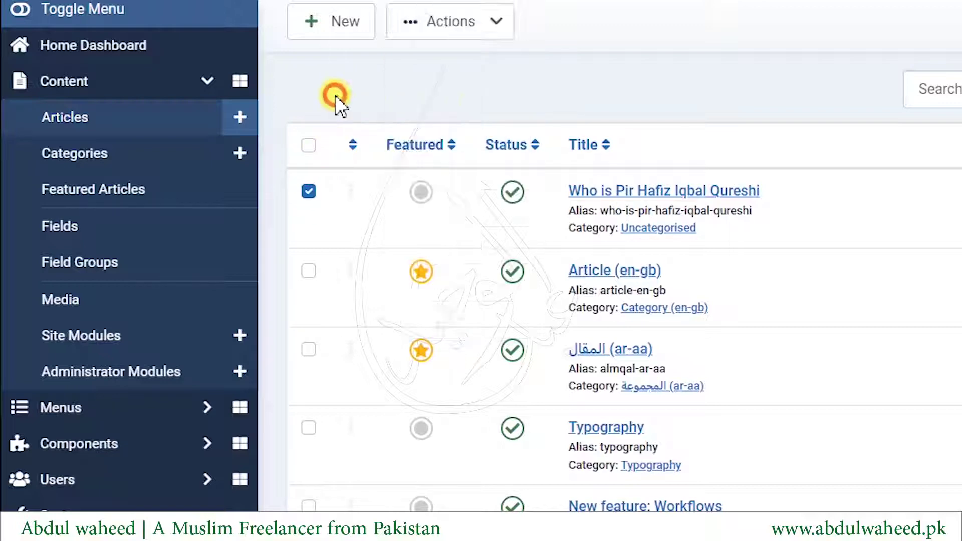
left_click(308, 149)
left_click(307, 146)
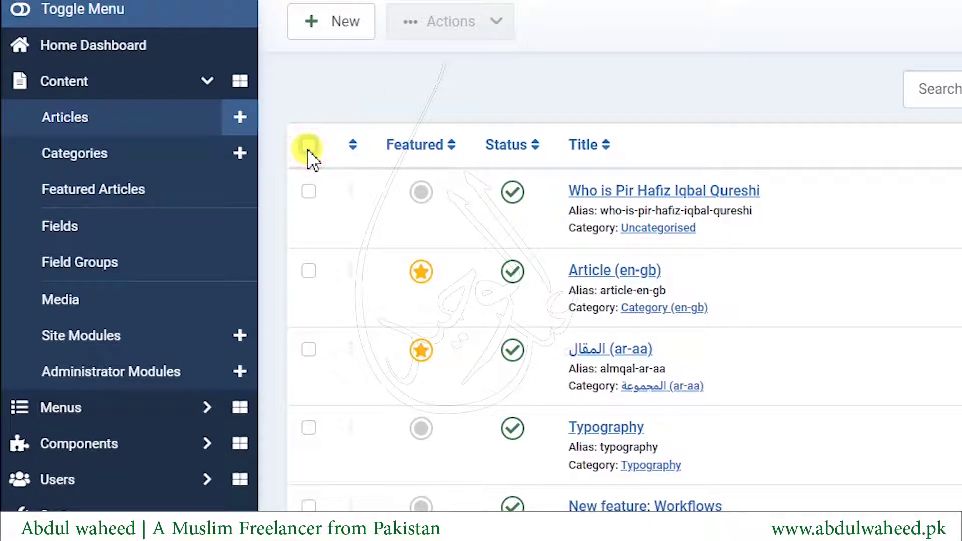
Tick the first three articles, view their bulk actions, then focus the Search box
left_click(308, 191)
left_click(308, 271)
left_click(304, 351)
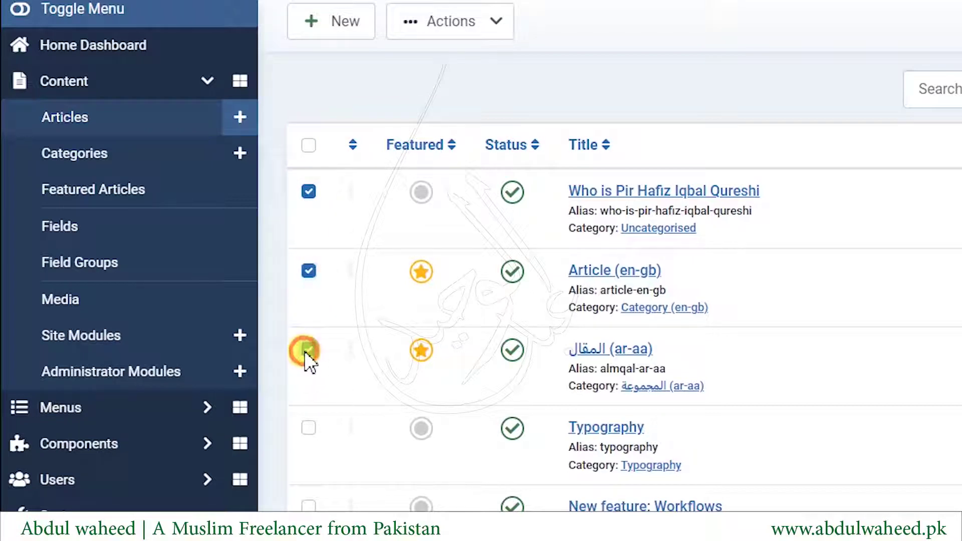
left_click(491, 21)
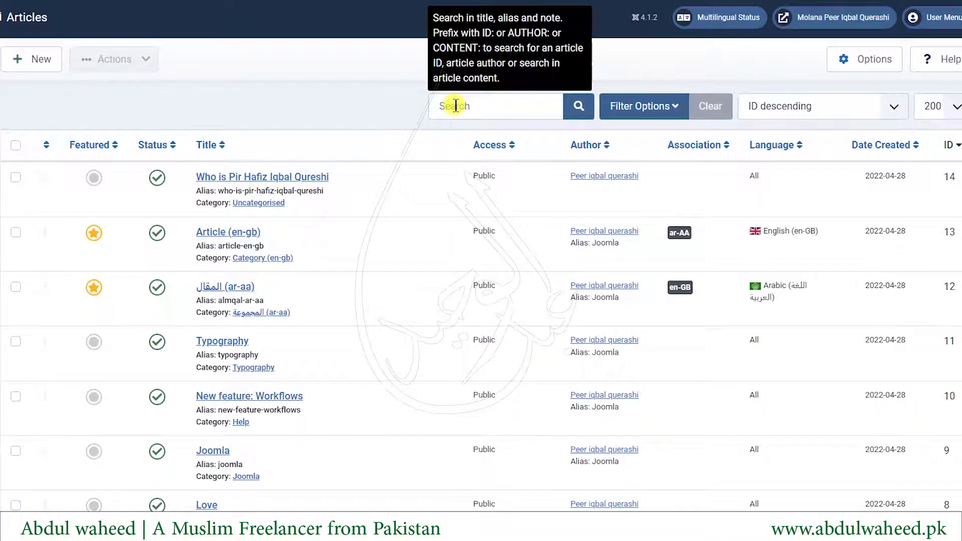
left_click(454, 105)
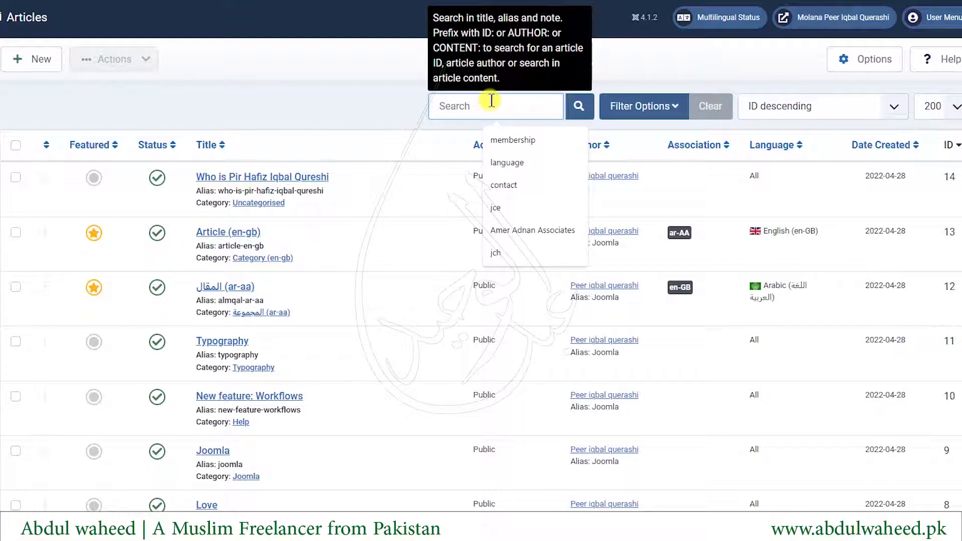
Search the articles for 'who' and show the Filter Options
type("who")
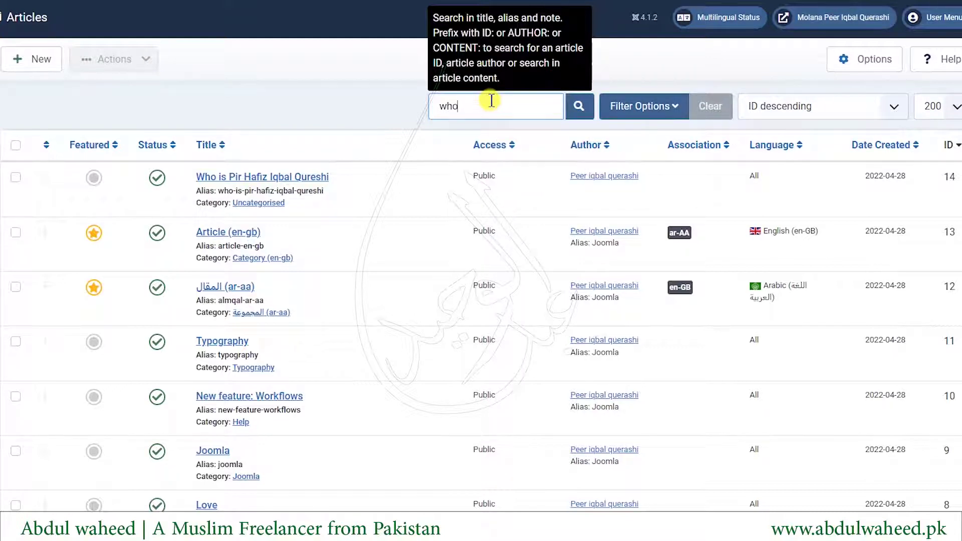
left_click(586, 109)
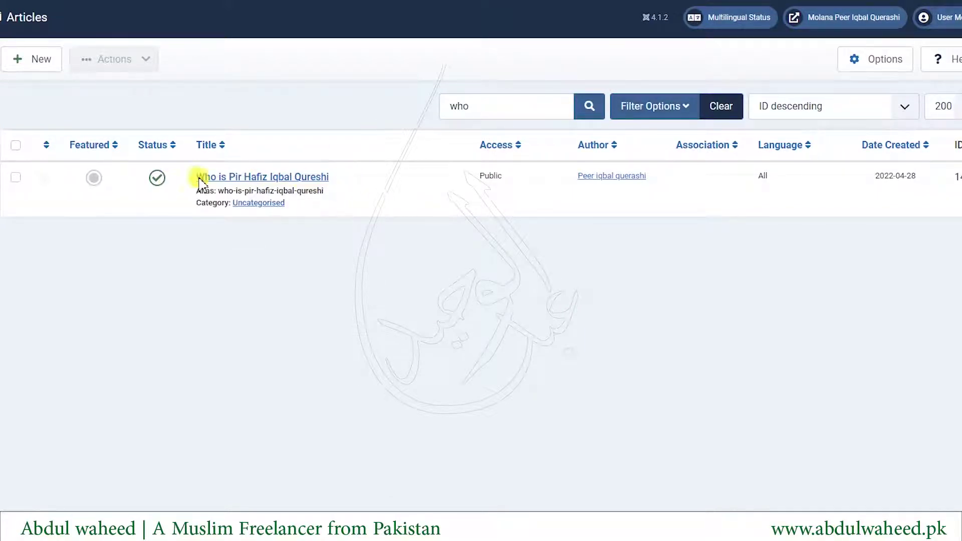
left_click_drag(491, 104, 440, 111)
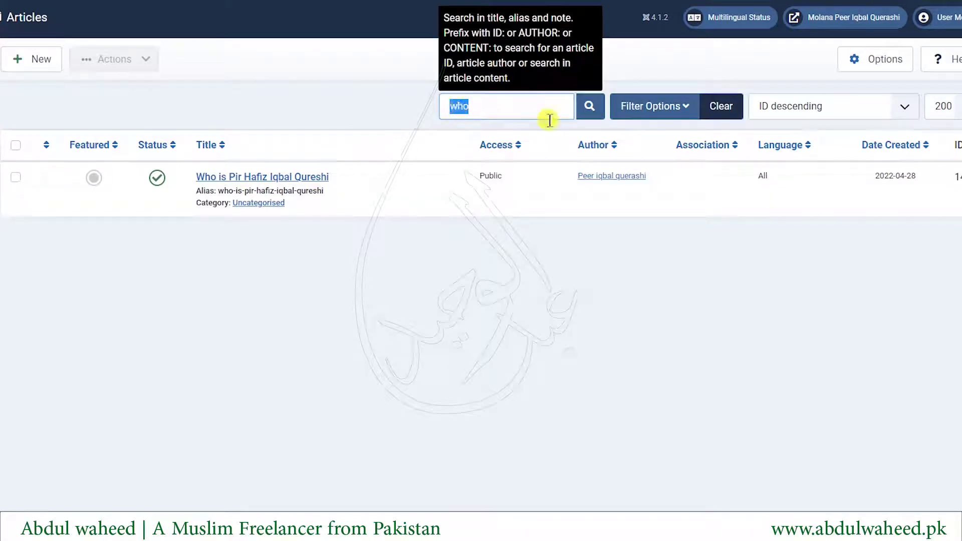
left_click(671, 108)
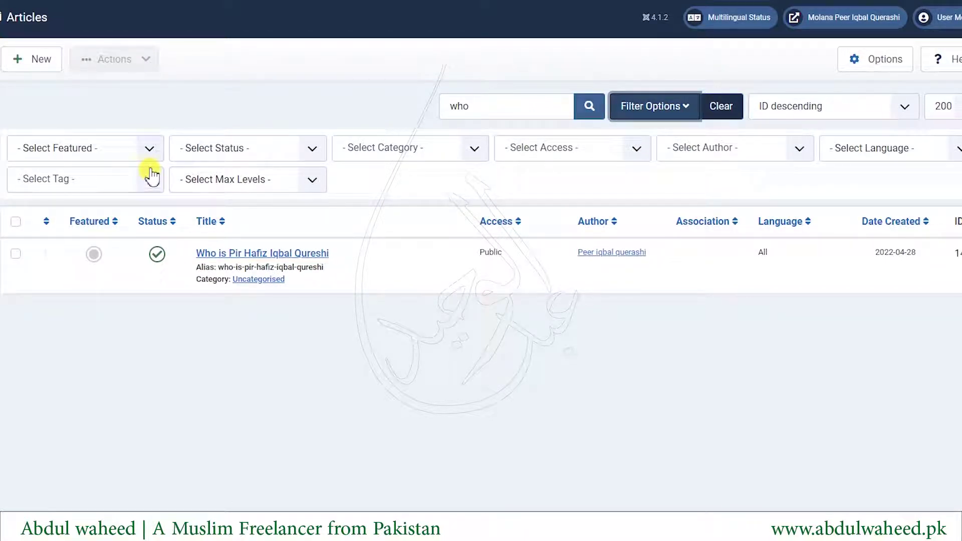
left_click(120, 149)
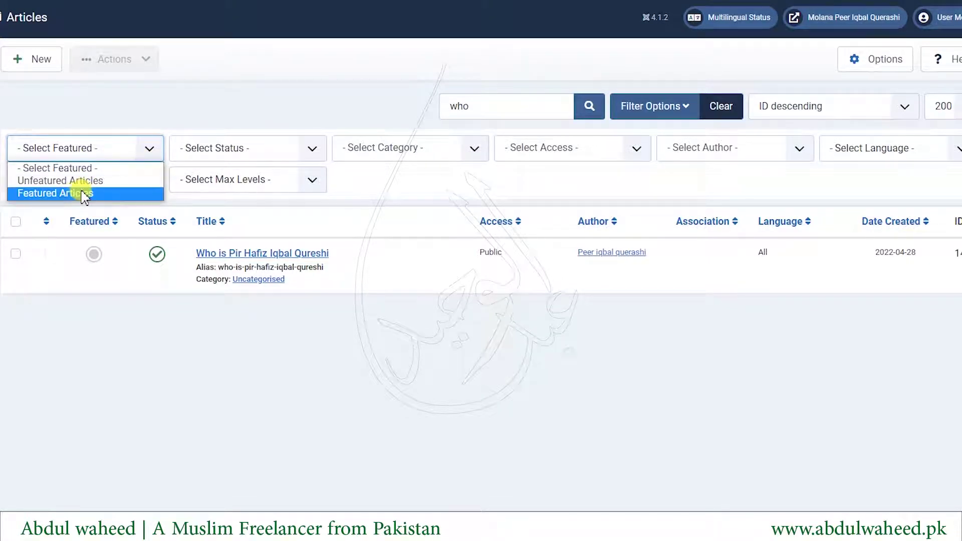
left_click(239, 156)
left_click(240, 151)
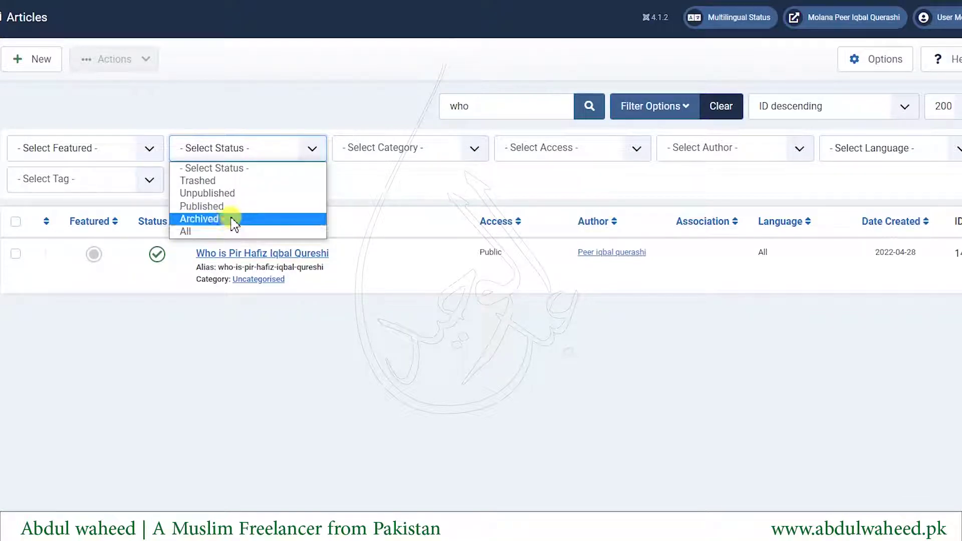
left_click(232, 180)
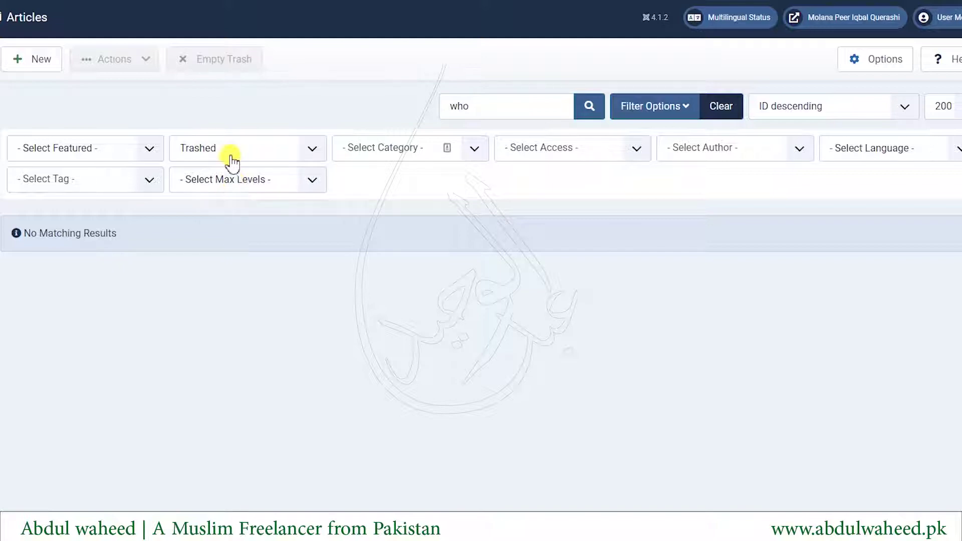
left_click(256, 148)
left_click(215, 164)
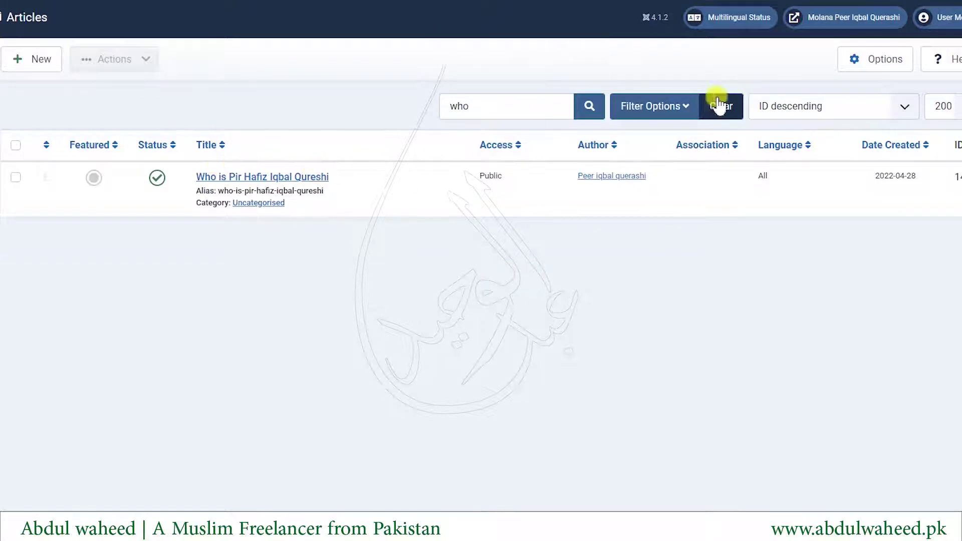
left_click(657, 111)
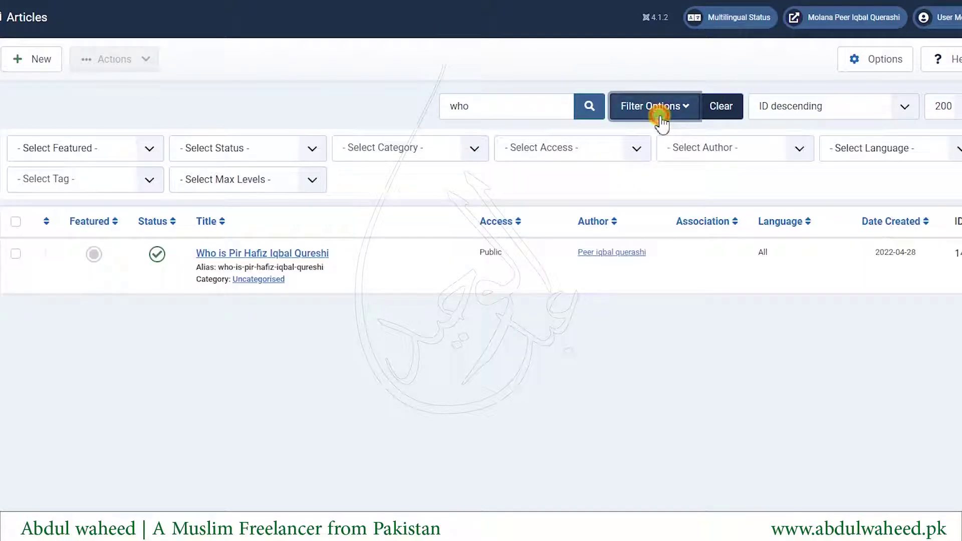
left_click(388, 147)
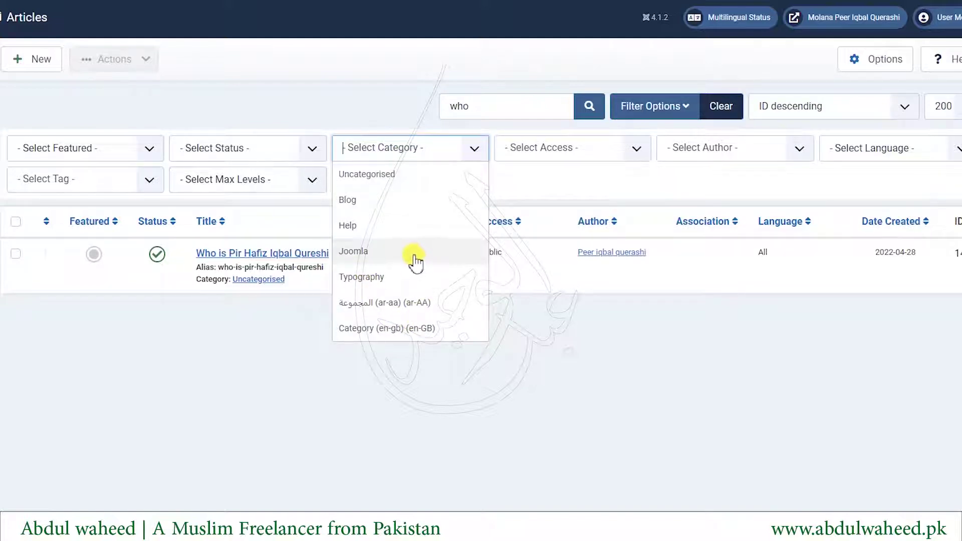
left_click(577, 176)
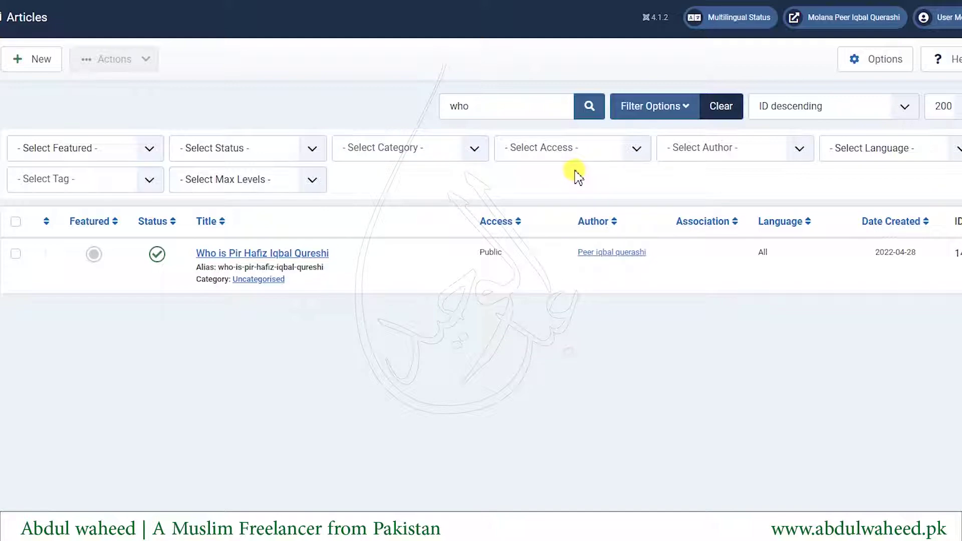
left_click(581, 149)
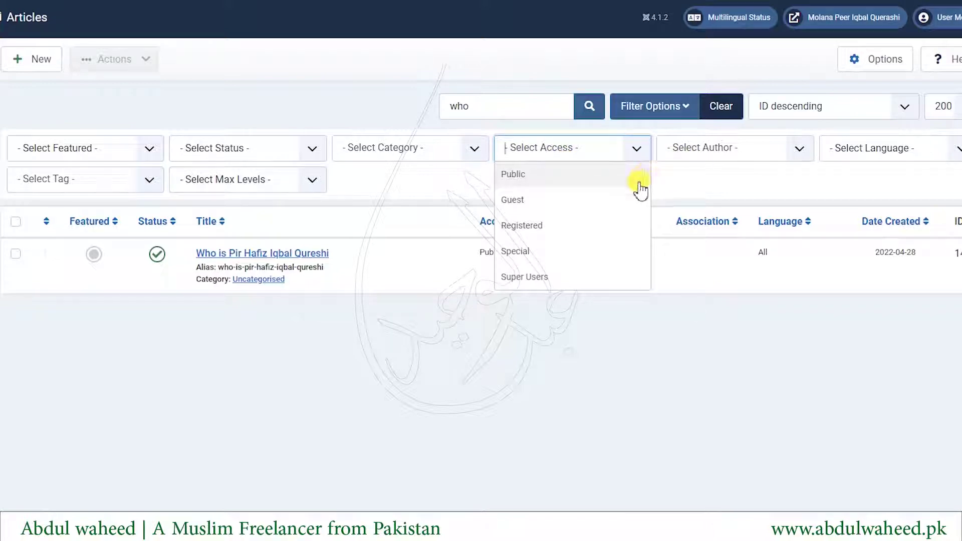
left_click(677, 186)
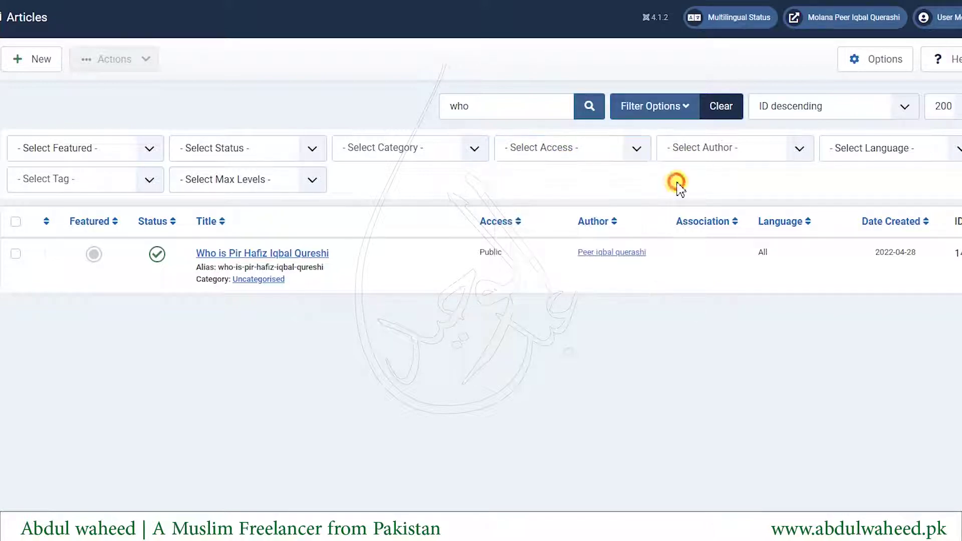
left_click(730, 149)
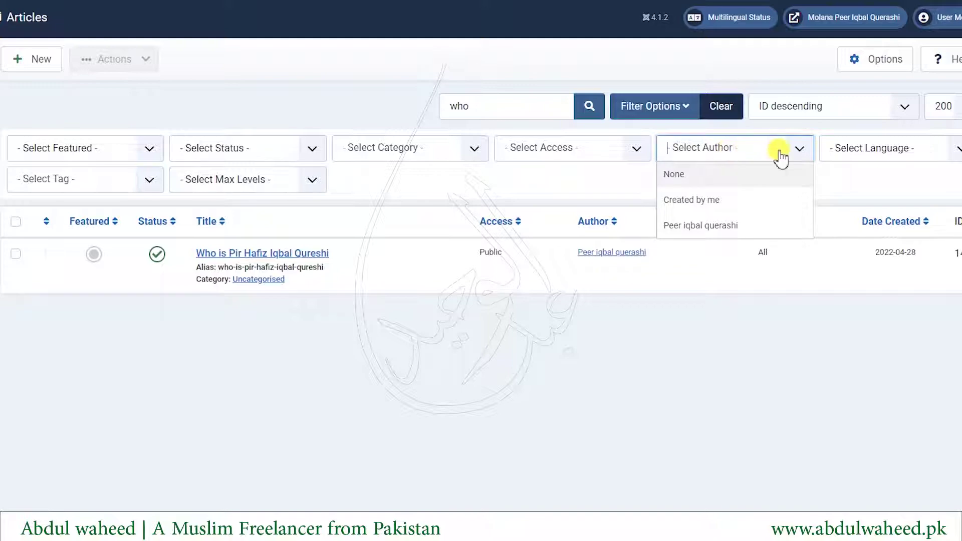
left_click(856, 180)
left_click(868, 150)
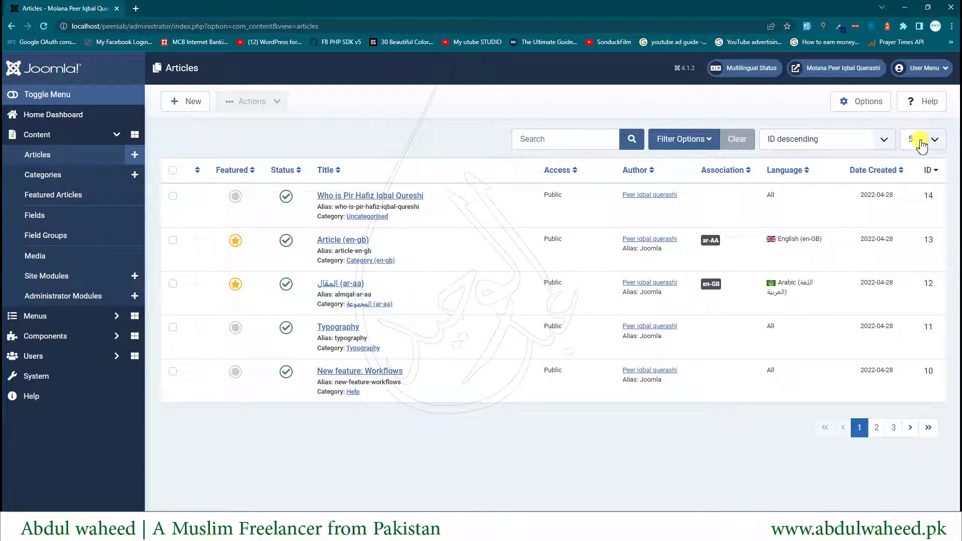
Start a new blank article and place the cursor in its Title field
left_click(192, 111)
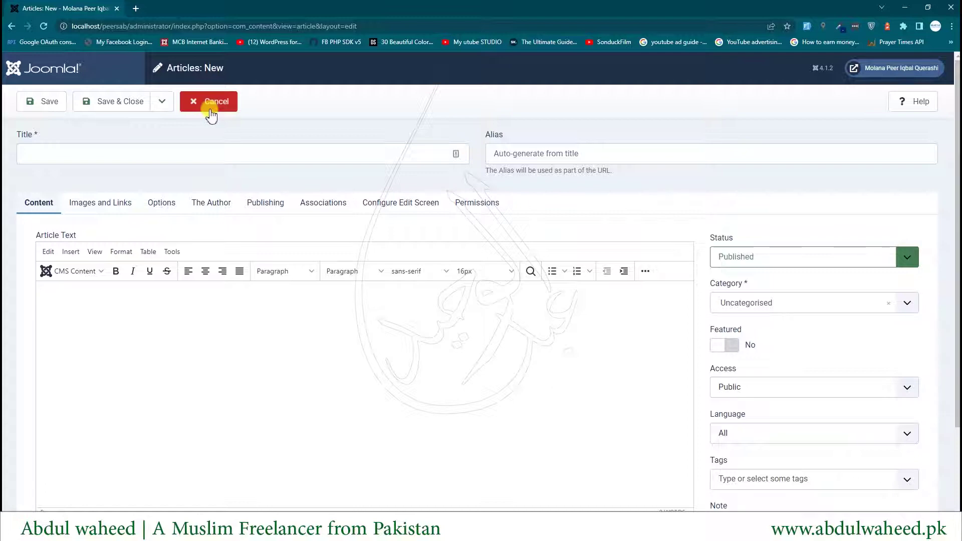
double_click(23, 136)
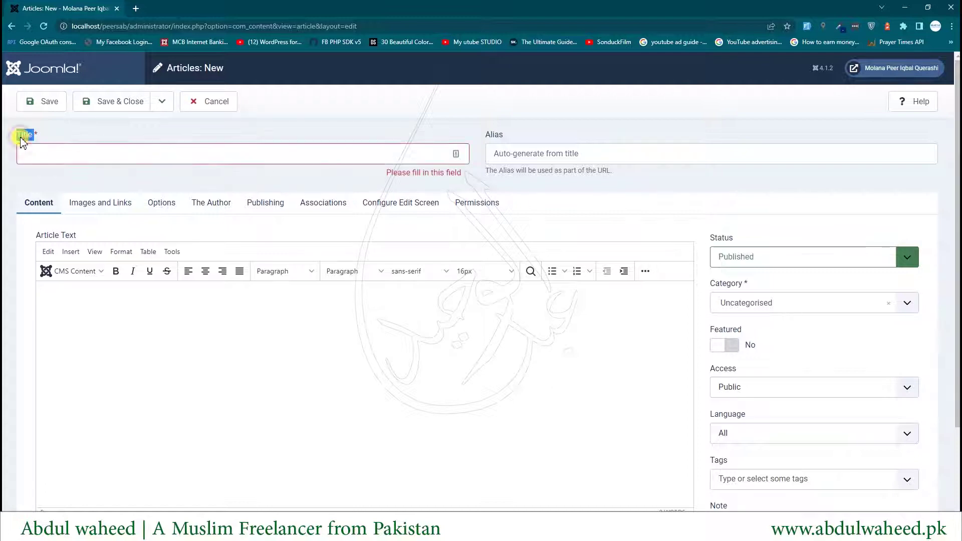
left_click(106, 157)
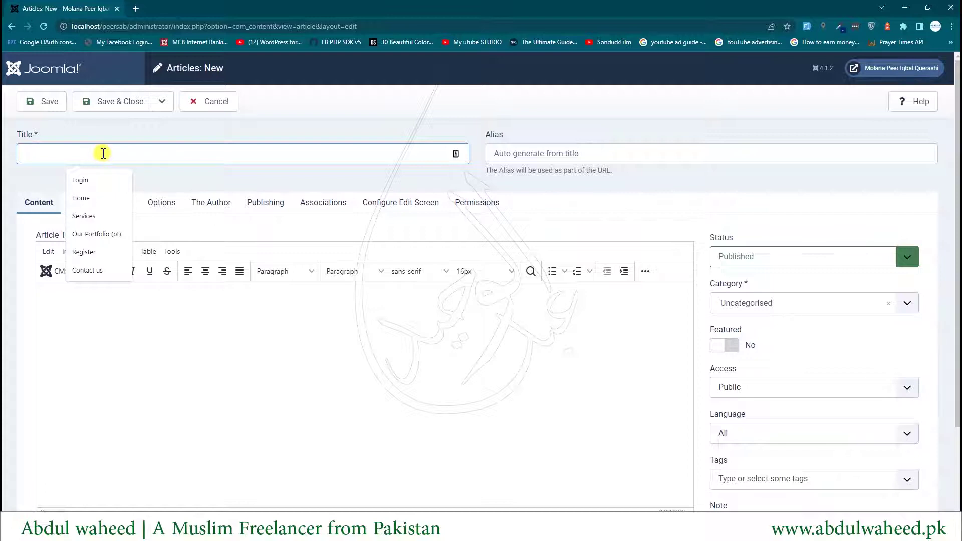
Enter 'About us' as the new article's title
type("About us")
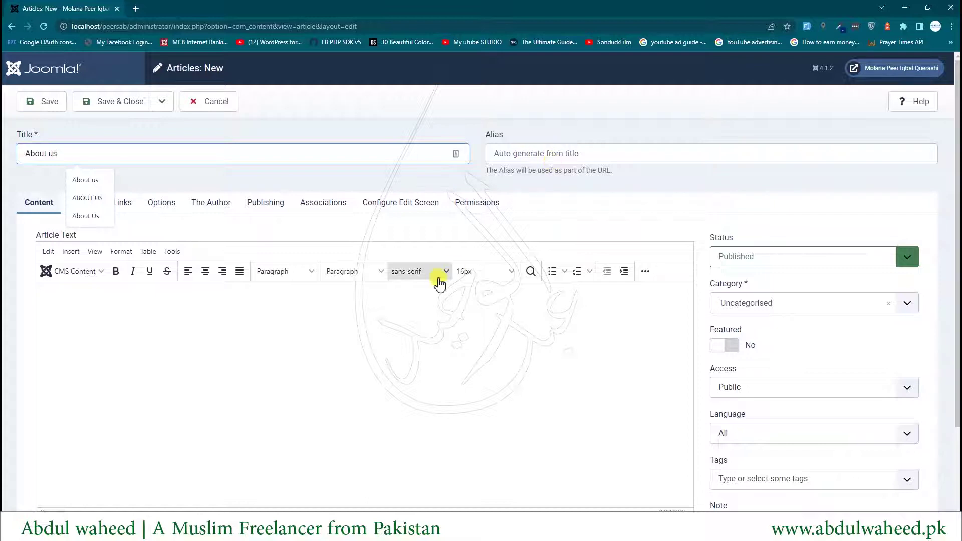
left_click(409, 332)
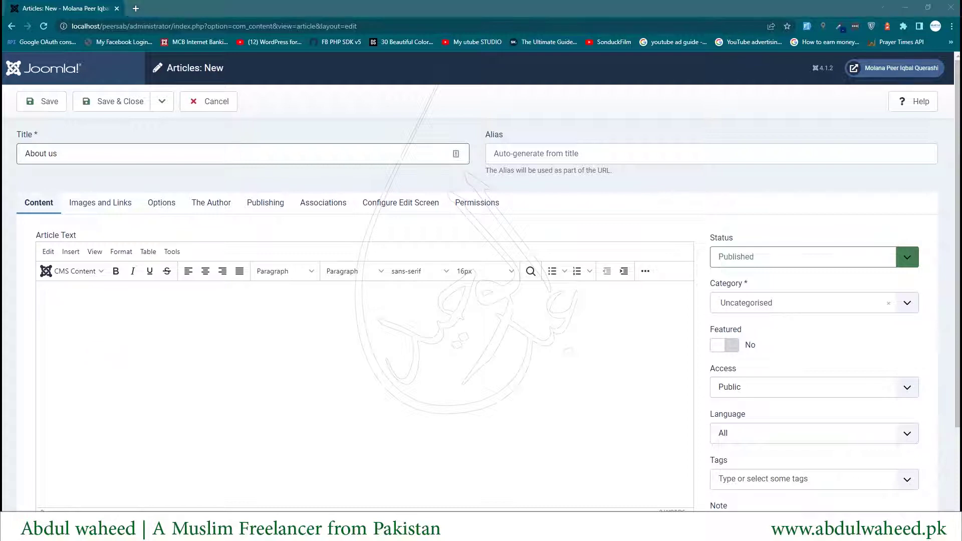
left_click(445, 345)
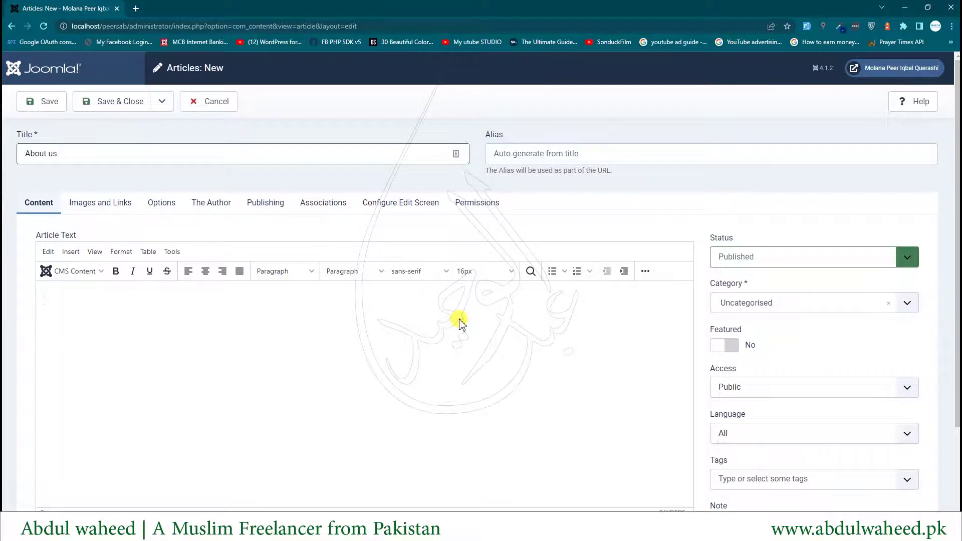
Paste the about text into the article body, keeping category Uncategorised
key("ctrl+v")
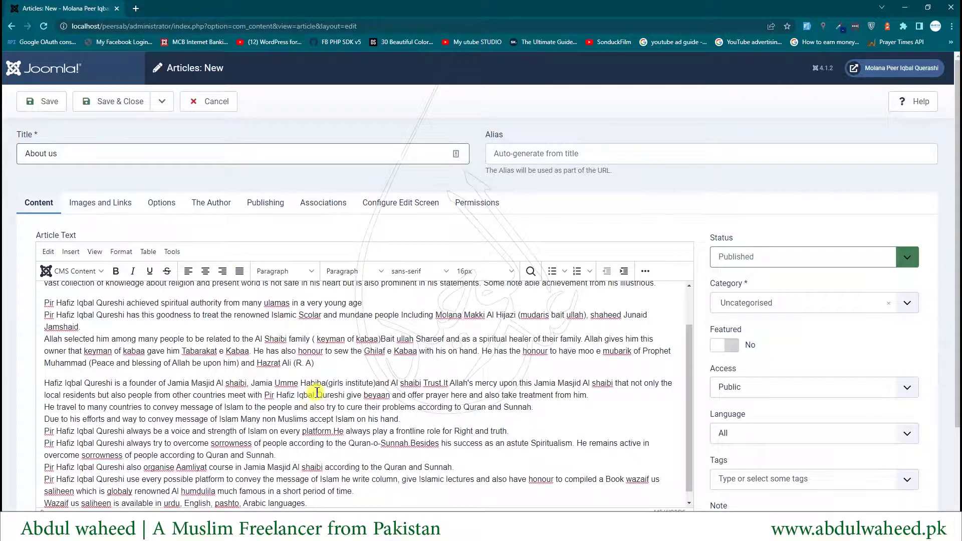
scroll(317, 392, "up", 1)
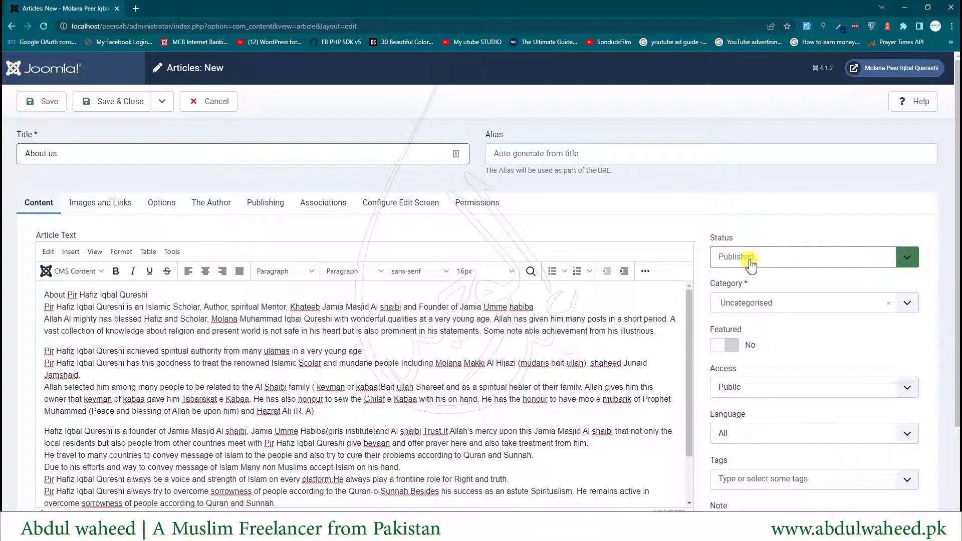
left_click(740, 310)
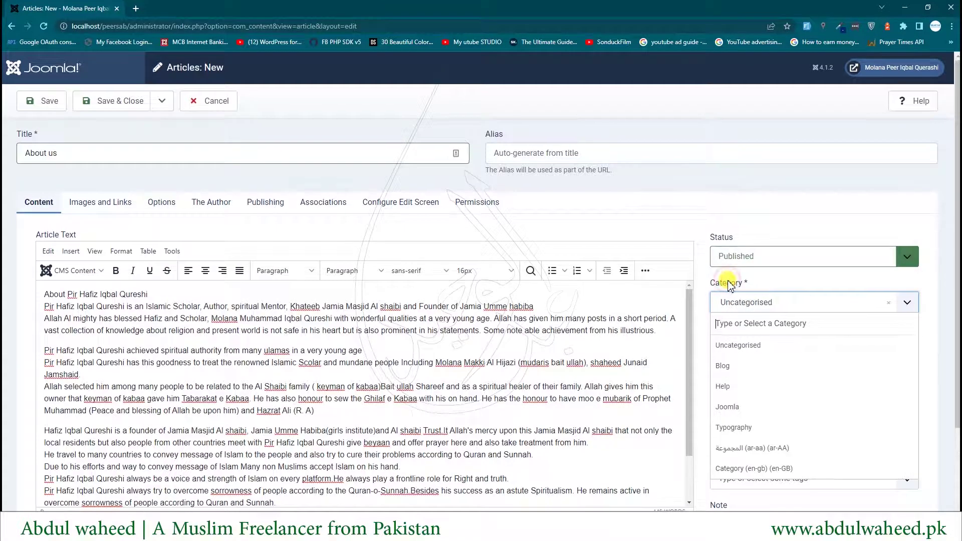
scroll(723, 275, "down", 2)
left_click(728, 245)
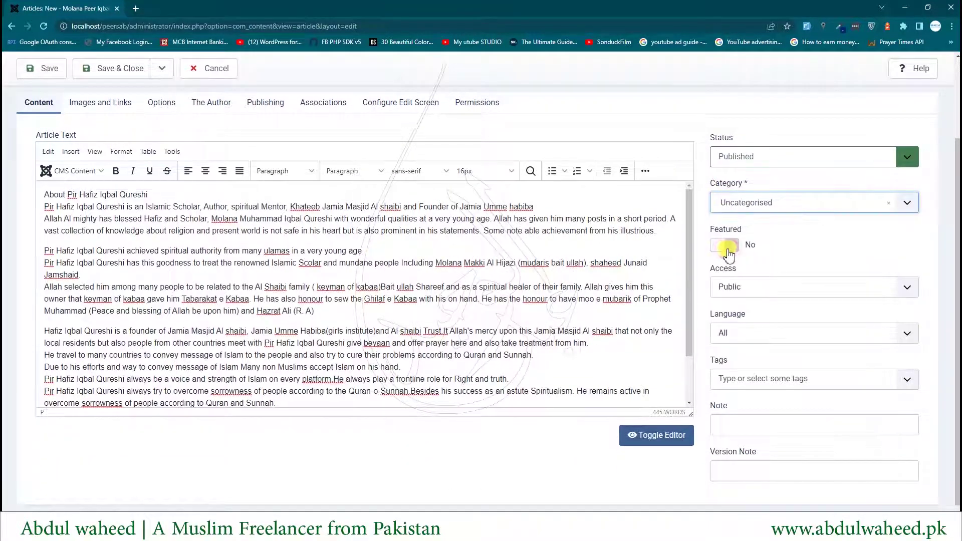
Toggle Featured on and back off, leaving the article unfeatured
left_click(722, 249)
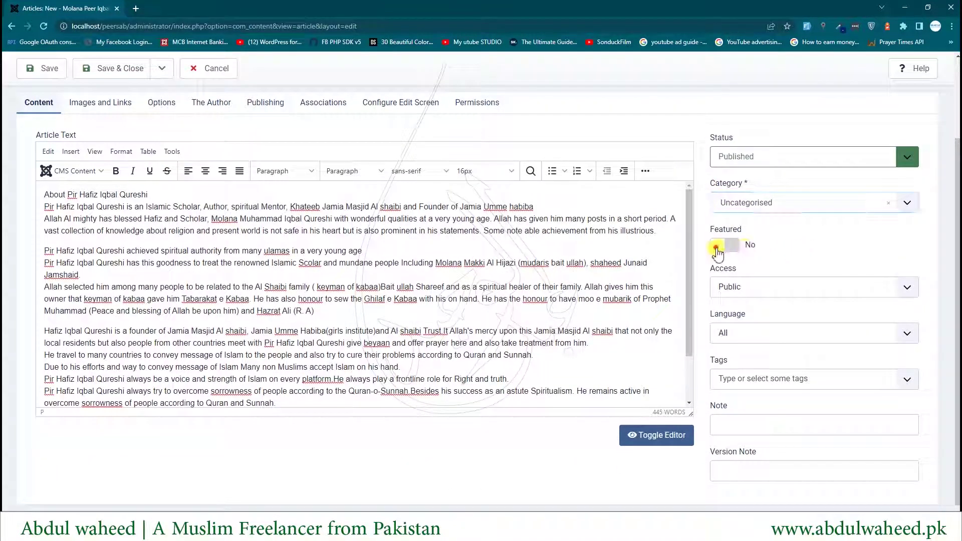
left_click(723, 250)
scroll(727, 256, "down", 1)
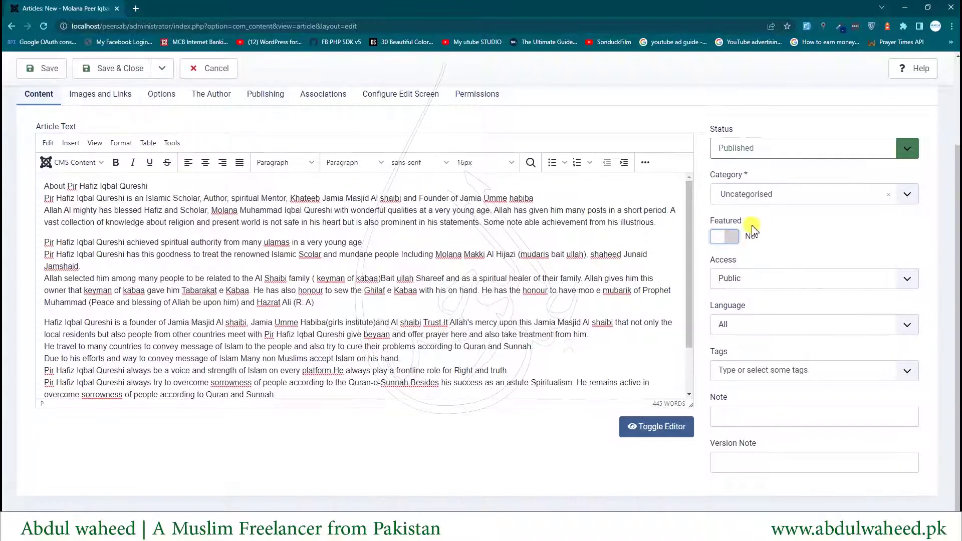
left_click(749, 280)
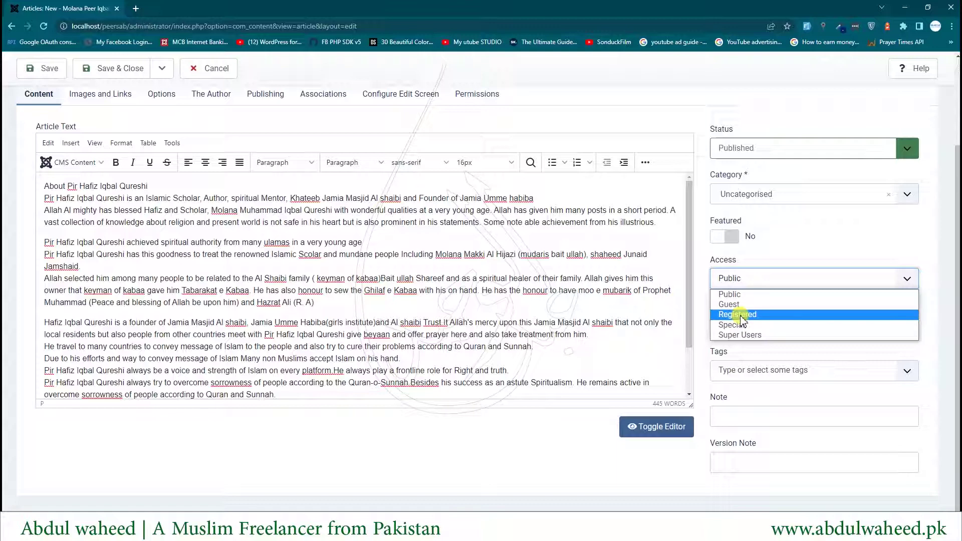
Keep Access as Public and set the Language to English (en-GB)
left_click(805, 256)
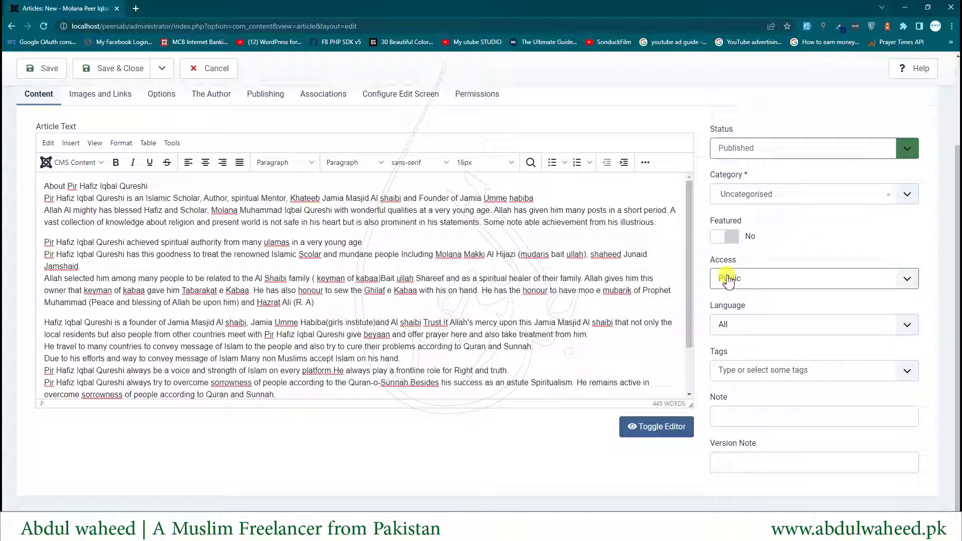
left_click(740, 324)
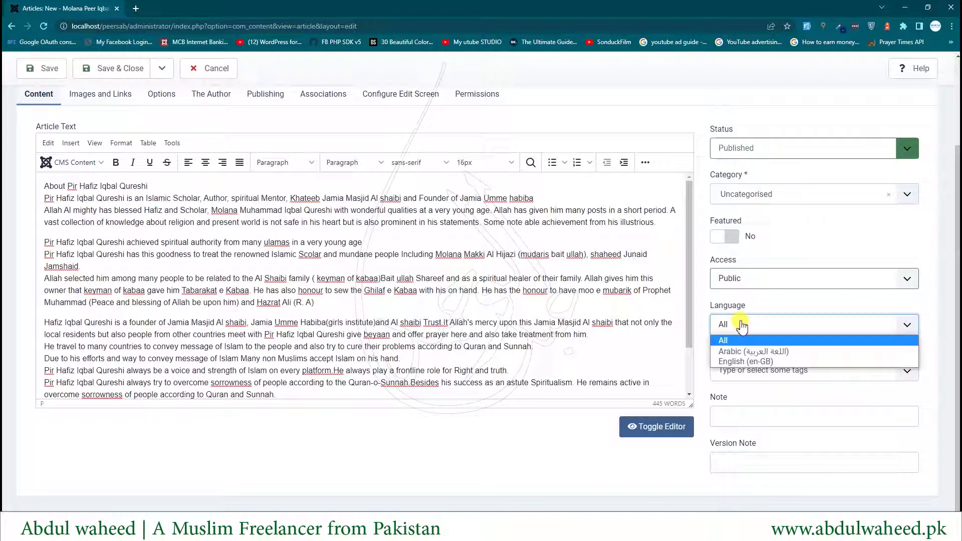
left_click(740, 361)
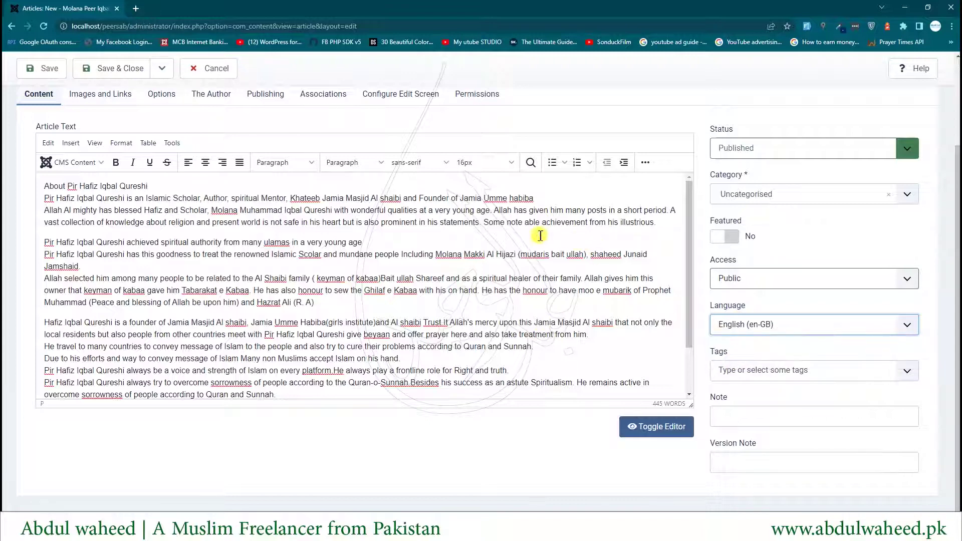
left_click_drag(540, 236, 547, 290)
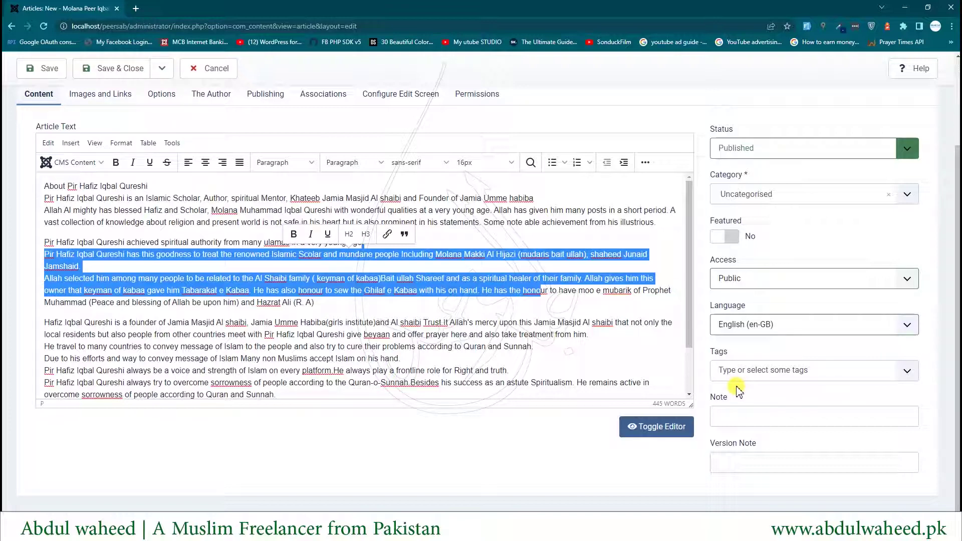
left_click(754, 325)
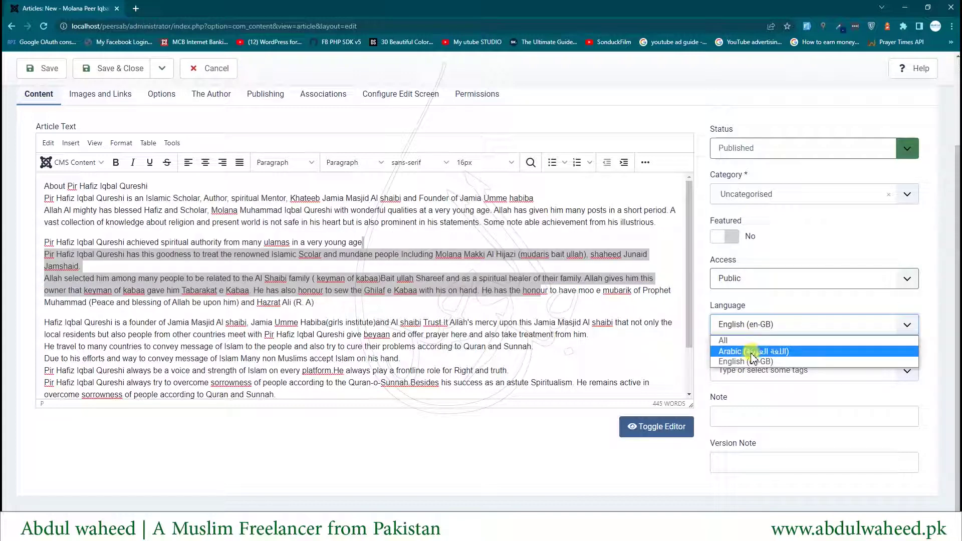
left_click(882, 307)
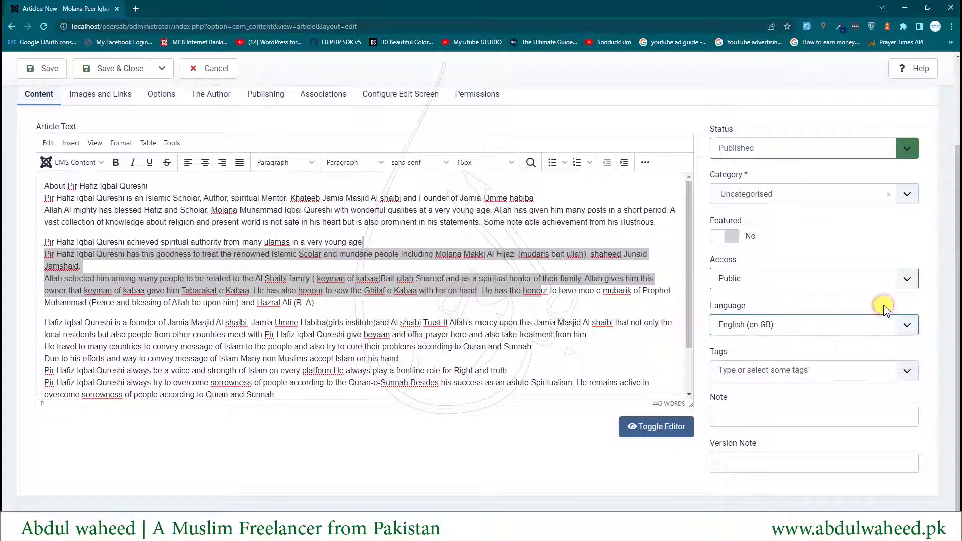
Start typing a new about tag in the Tags field; no existing tag matches
left_click(739, 371)
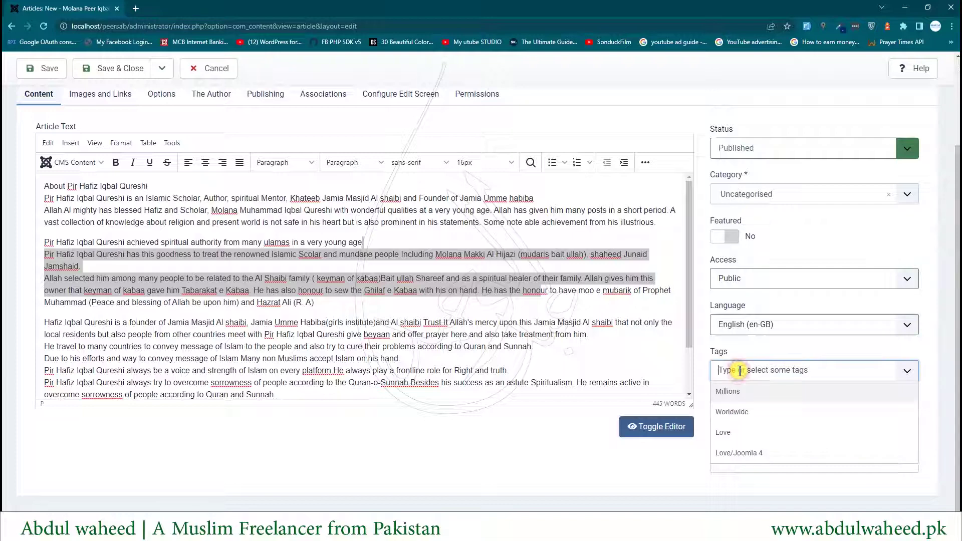
left_click(792, 347)
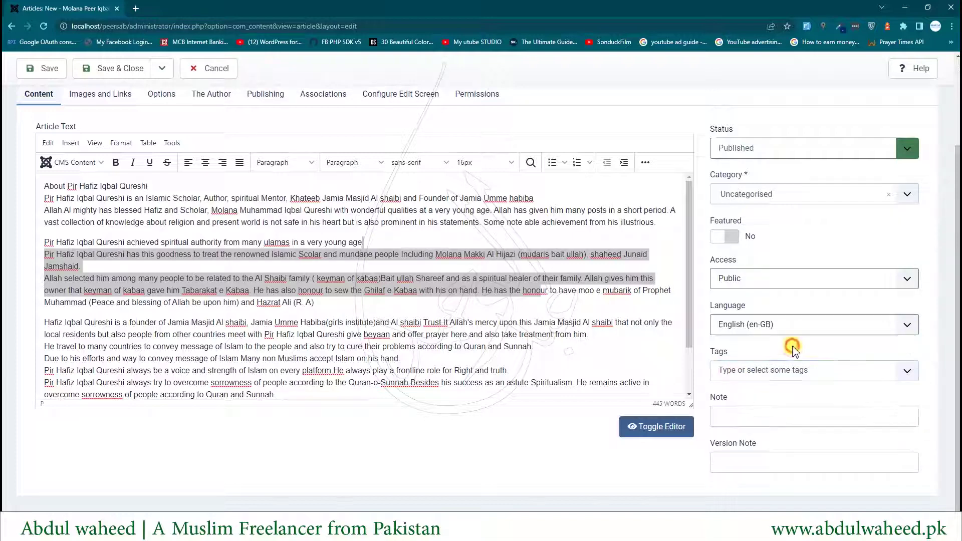
left_click(745, 368)
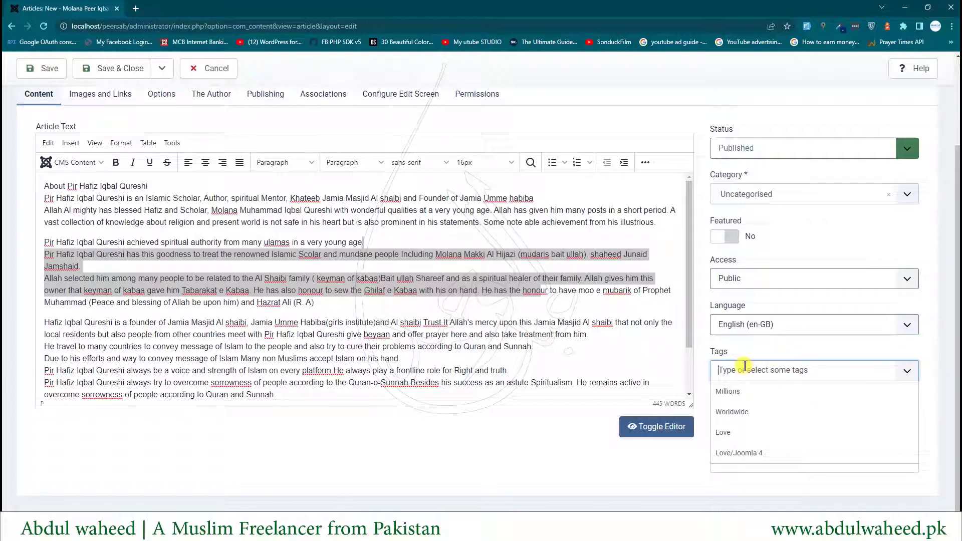
type("abd")
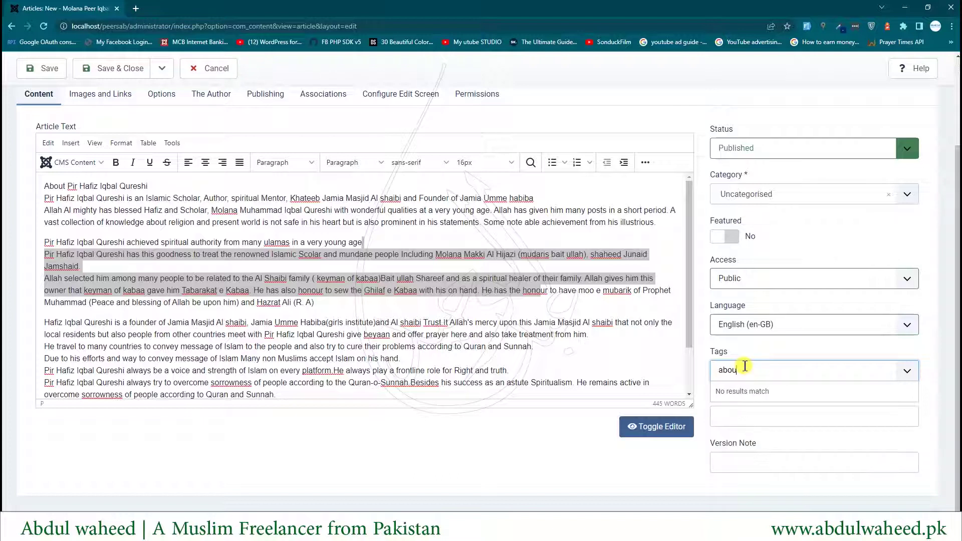